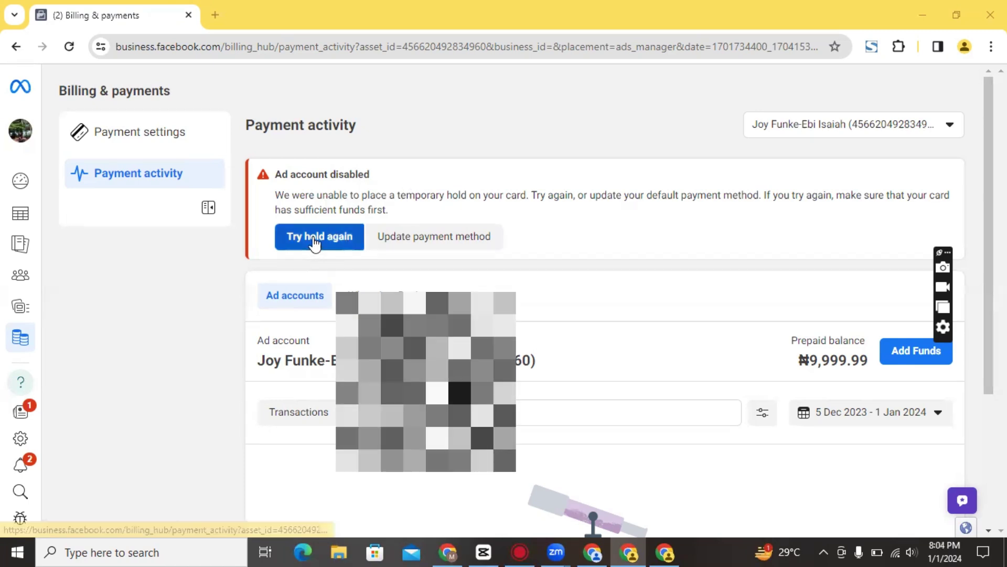
Step: Retry the temporary card hold, dismiss the failure notice, and go to Payment settings
{"action": "left_click", "coordinate": [313, 236]}
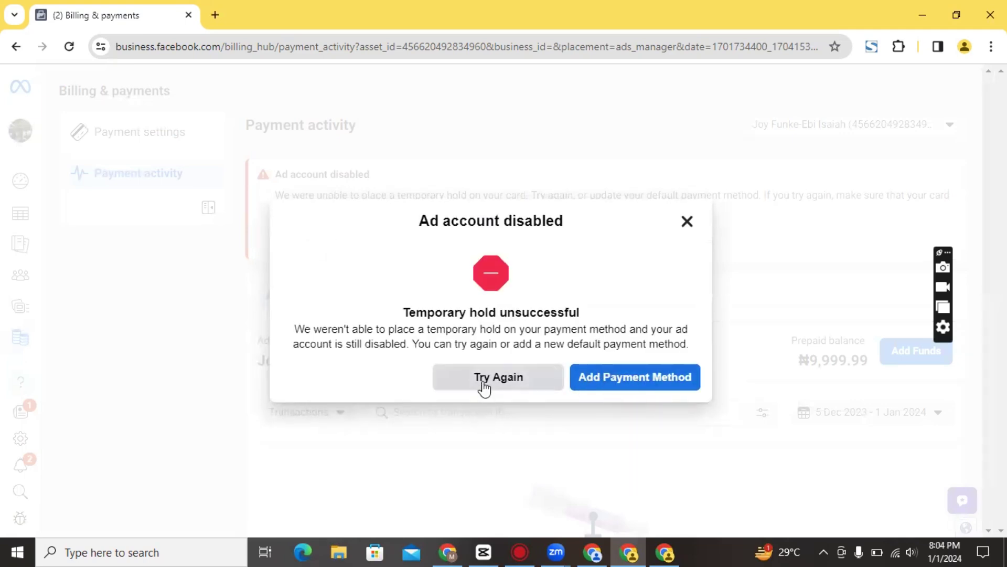
{"action": "left_click", "coordinate": [688, 222]}
{"action": "left_click", "coordinate": [142, 132]}
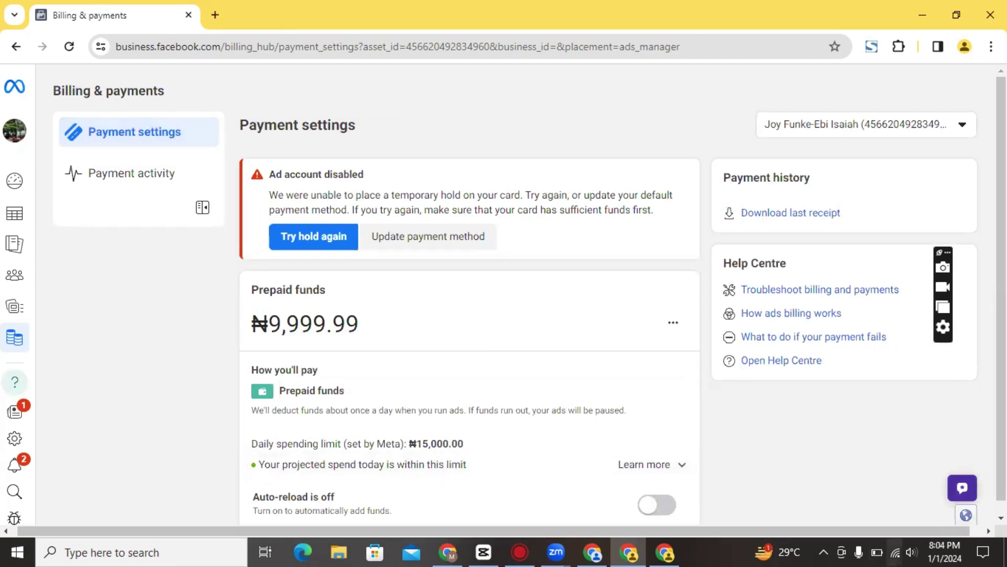
{"action": "scroll", "coordinate": [503, 296], "scroll_direction": "down", "scroll_amount": 1}
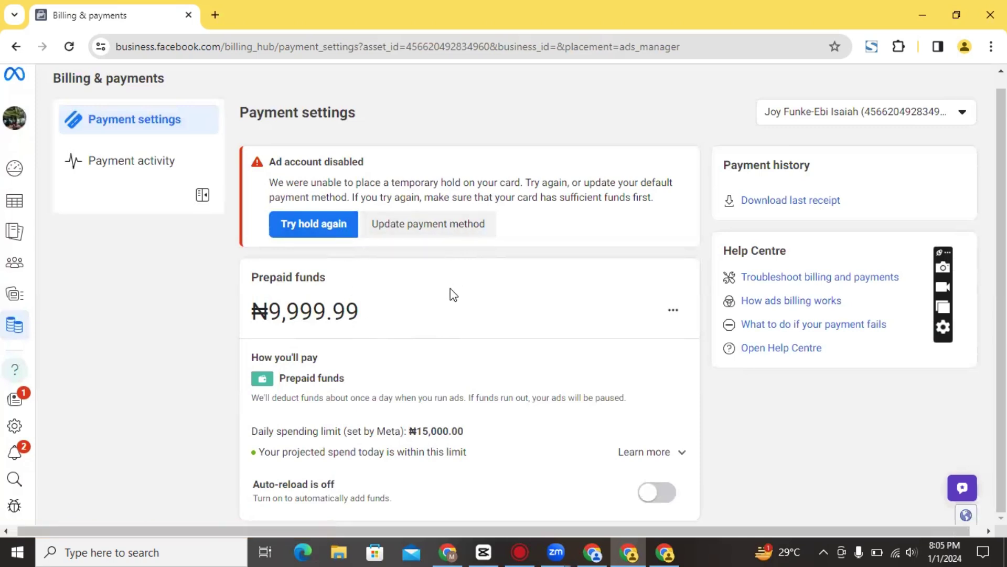
{"action": "left_click", "coordinate": [672, 313]}
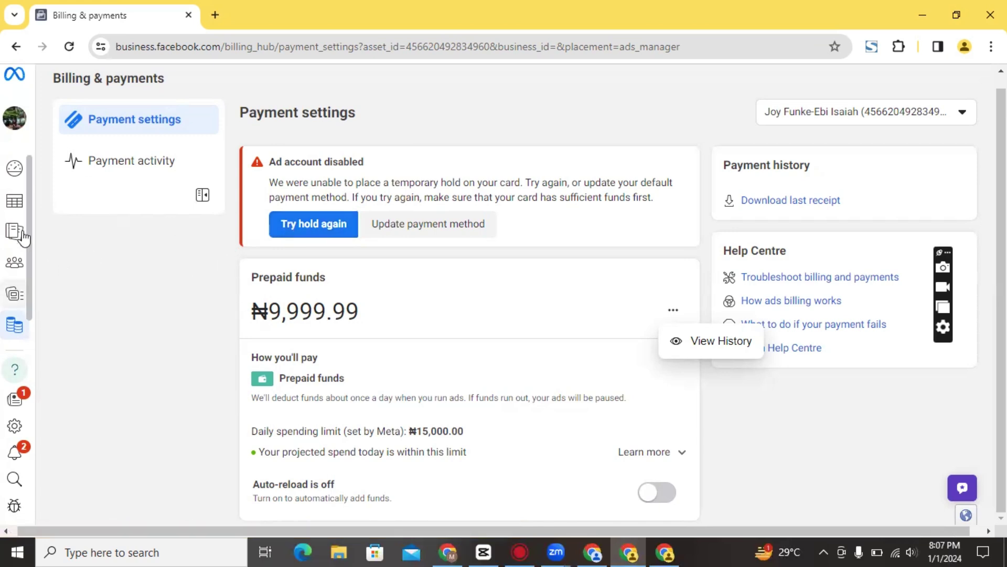
Step: Open Business settings from the All tools list to reach the People page
{"action": "mouse_move", "coordinate": [180, 321]}
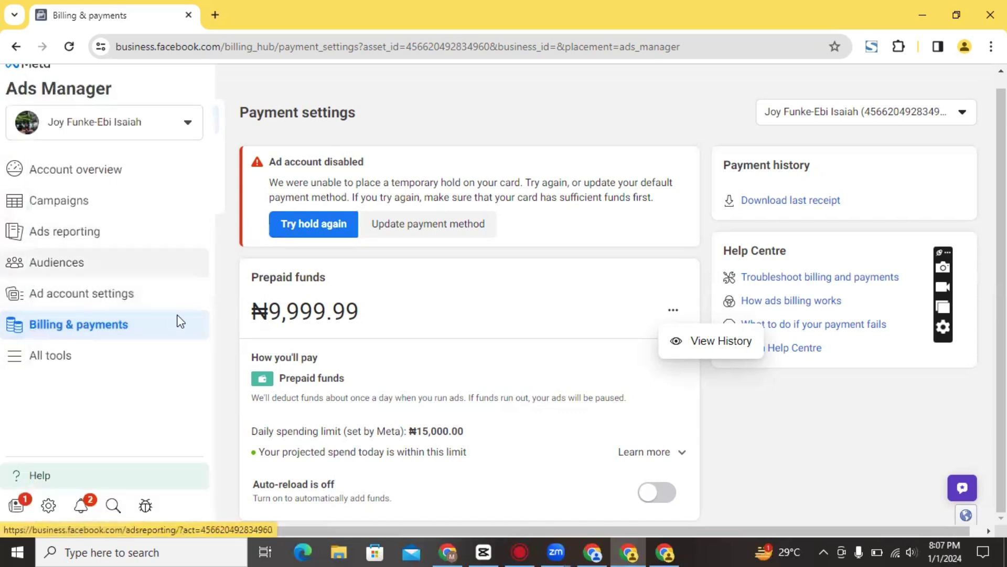
{"action": "left_click", "coordinate": [120, 353]}
{"action": "left_click", "coordinate": [258, 264]}
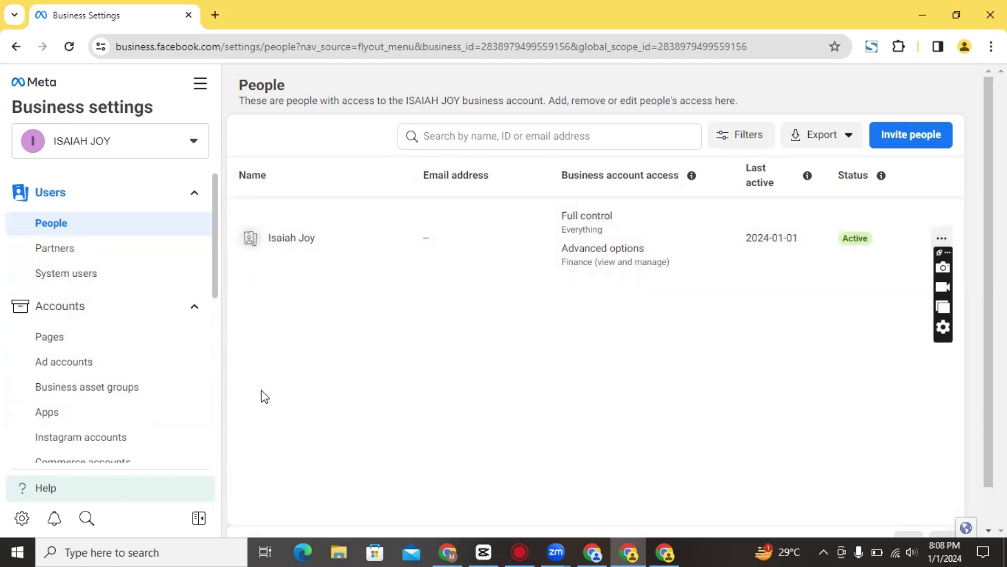
Step: Switch windows and back, then show the Ad accounts page listing the FX account
{"action": "left_click", "coordinate": [663, 550]}
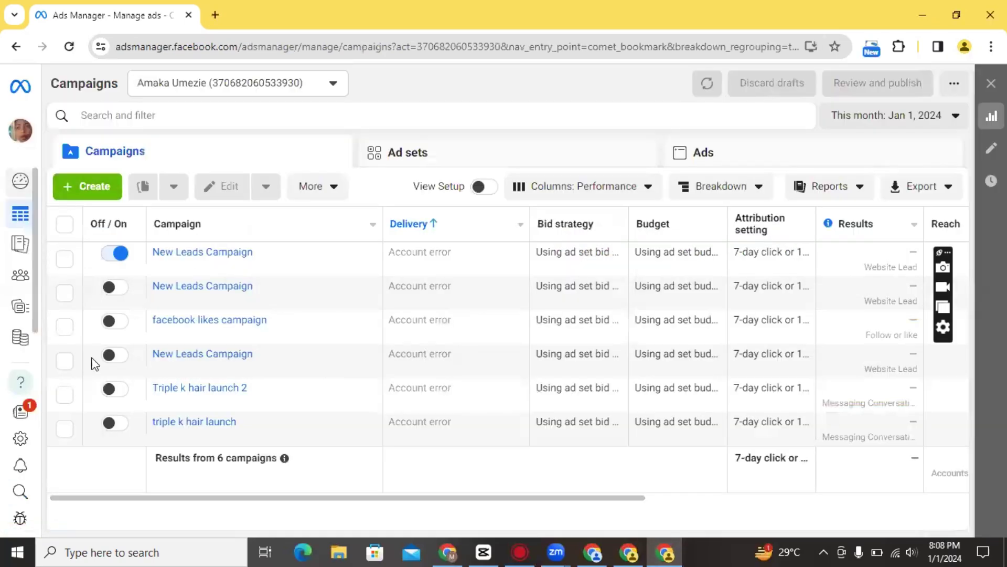
{"action": "left_click", "coordinate": [629, 552]}
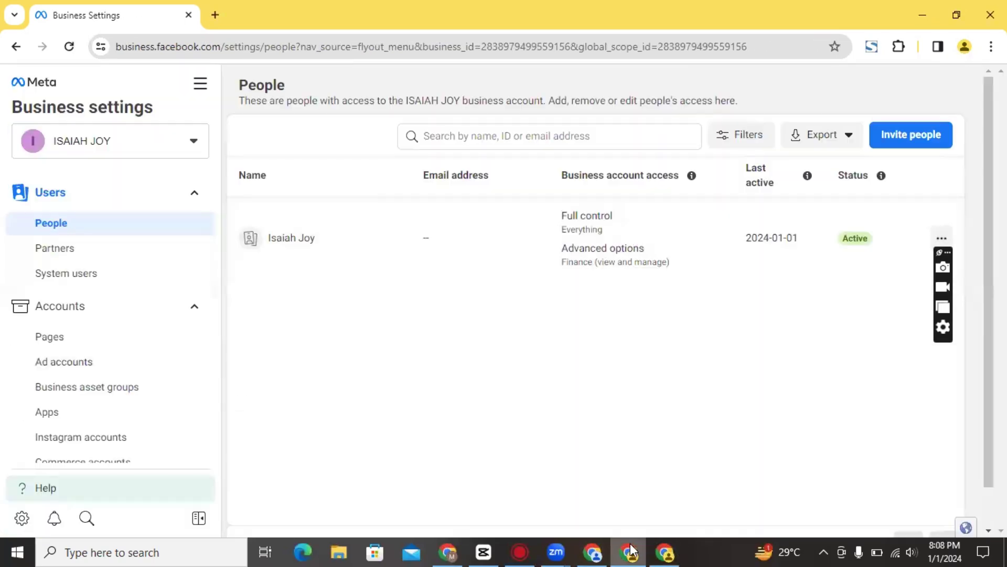
{"action": "left_click", "coordinate": [84, 373]}
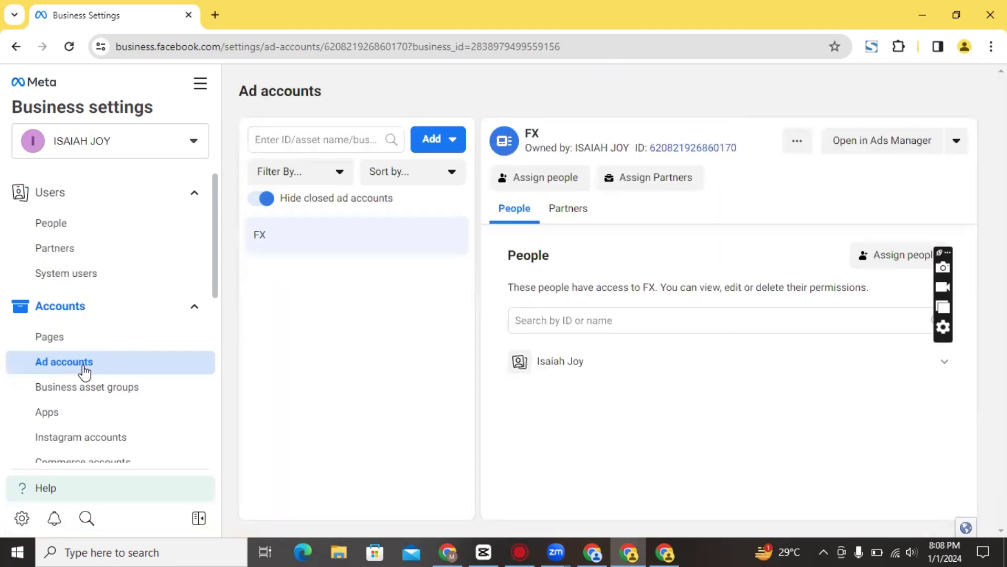
Step: Review the Add ad account options, then return to the Ads Manager Campaigns window
{"action": "left_click", "coordinate": [444, 145]}
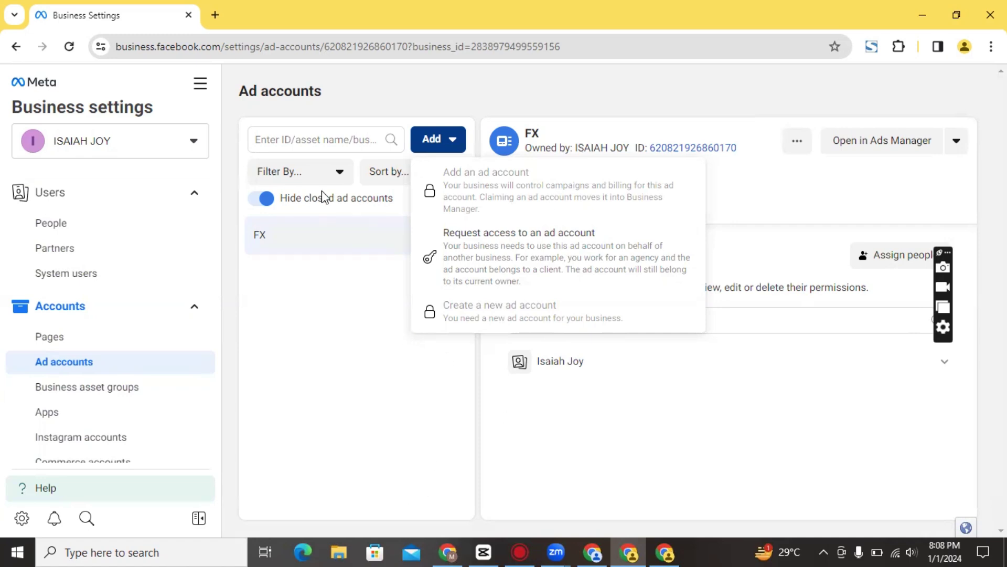
{"action": "left_click", "coordinate": [666, 551]}
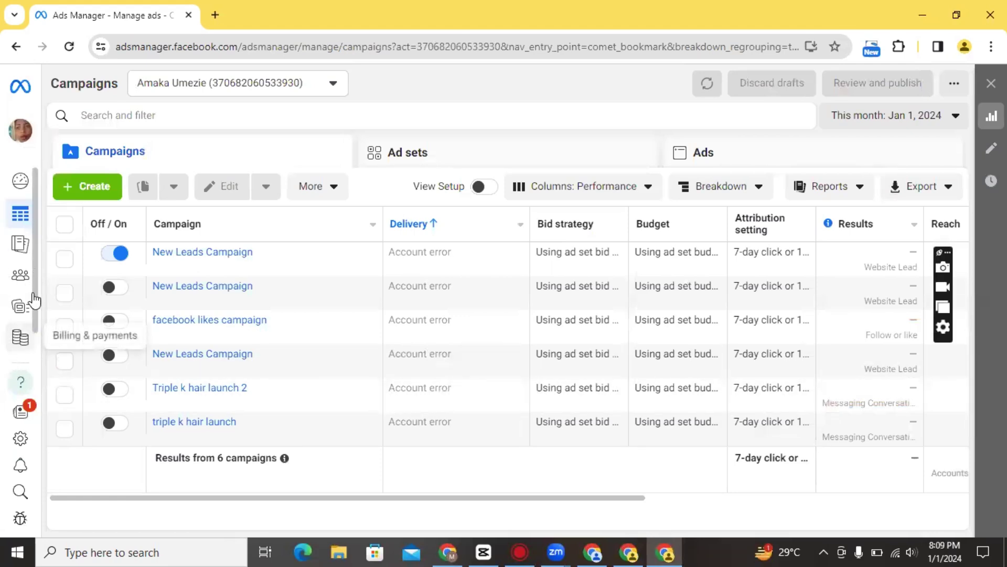
Step: Open Business settings for the Triple_k_hairbrand business via All tools
{"action": "mouse_move", "coordinate": [16, 273]}
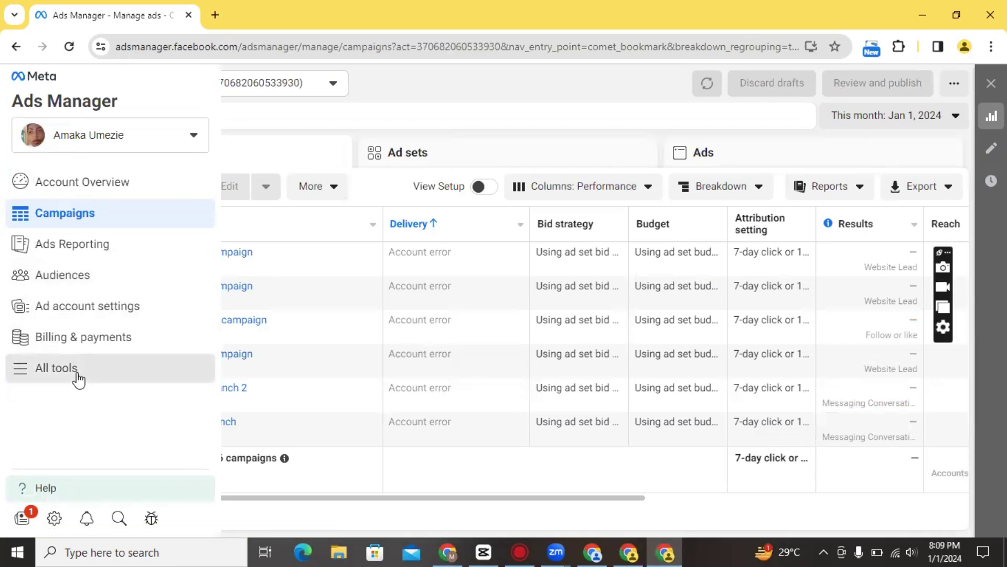
{"action": "left_click", "coordinate": [79, 378]}
{"action": "left_click", "coordinate": [374, 186]}
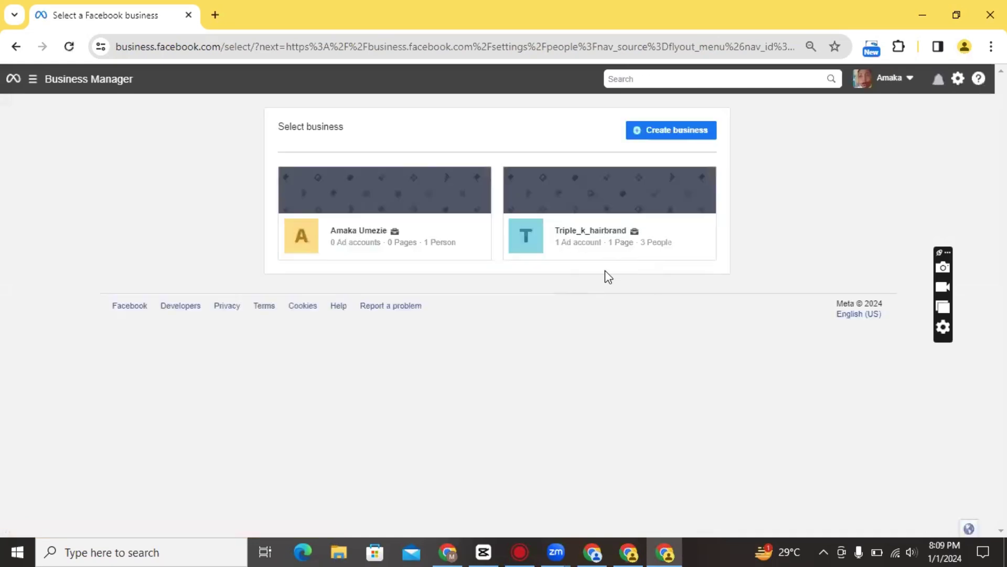
{"action": "left_click", "coordinate": [581, 236]}
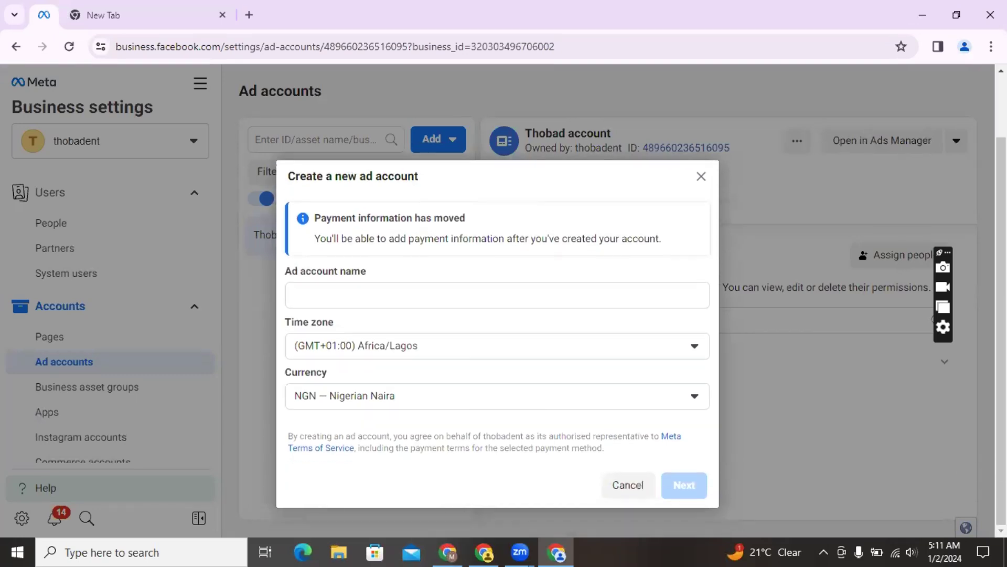
Step: Name the new ad account 'To bad entertainment', keeping Africa/Lagos and NGN, and continue
{"action": "left_click", "coordinate": [357, 297]}
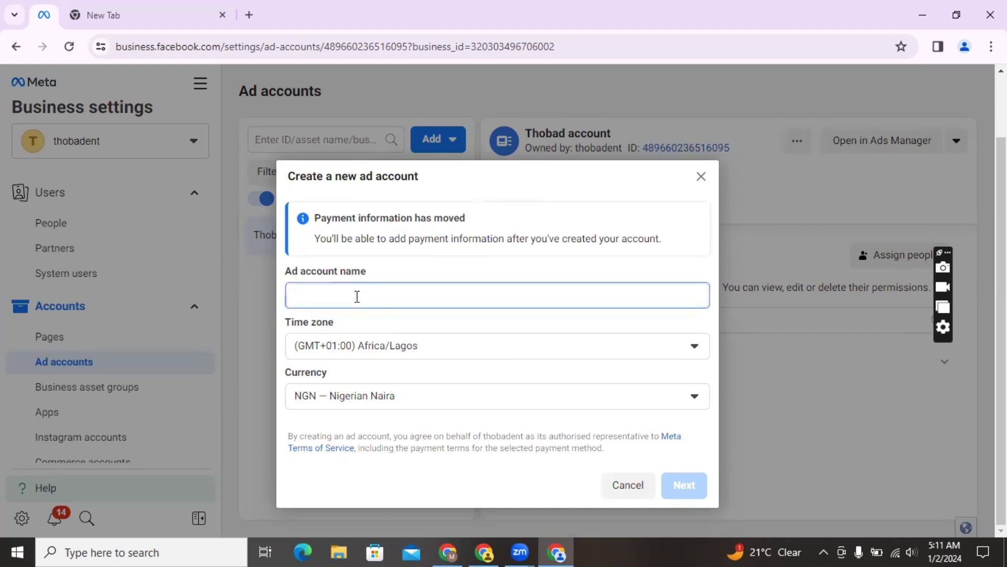
{"action": "type", "text": "To b"}
{"action": "type", "text": "ad ente"}
{"action": "type", "text": "m"}
{"action": "key", "text": "BackSpace"}
{"action": "type", "text": "rtainment"}
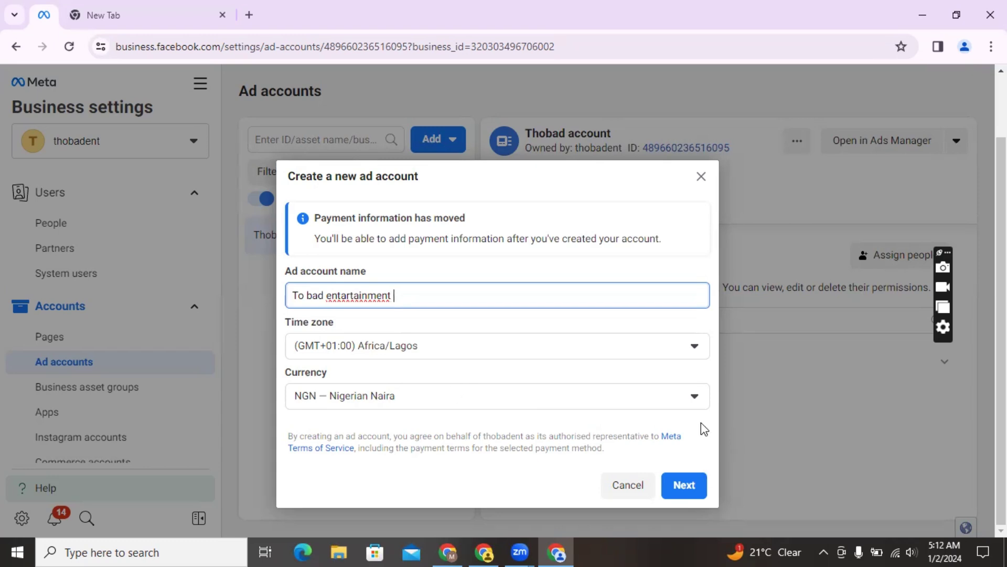
{"action": "left_click", "coordinate": [674, 483]}
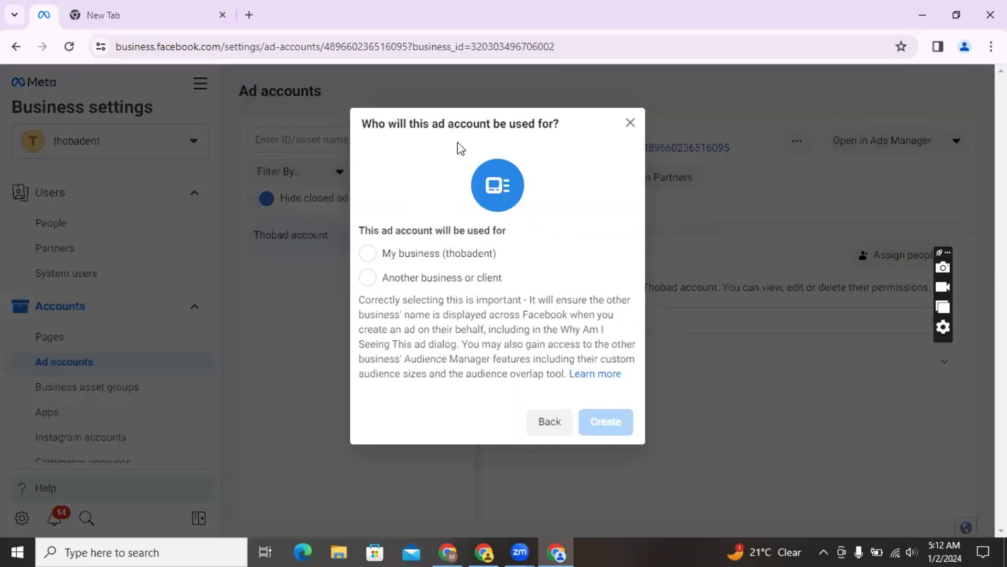
Step: Set the new ad account as for My business and create it
{"action": "left_click", "coordinate": [368, 254]}
{"action": "left_click", "coordinate": [602, 428]}
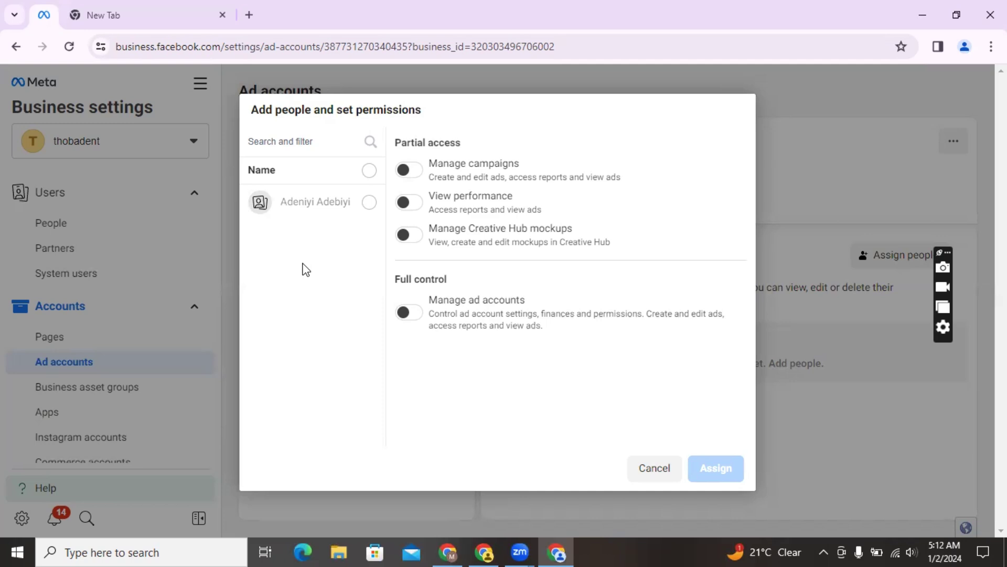
Step: Assign the listed person Full control with Manage ad accounts permission on the new account
{"action": "left_click", "coordinate": [369, 202]}
{"action": "left_click", "coordinate": [412, 313]}
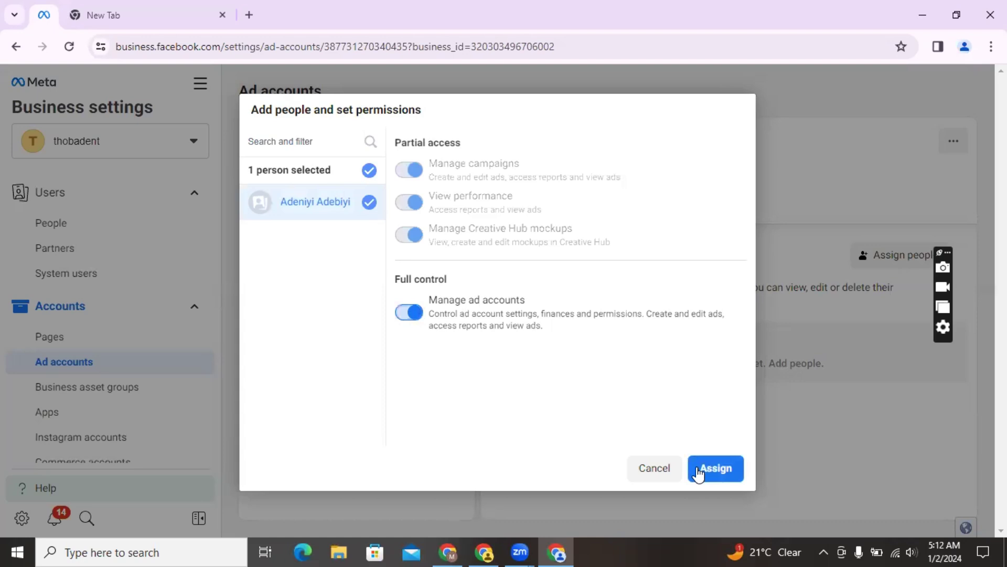
{"action": "left_click", "coordinate": [712, 471]}
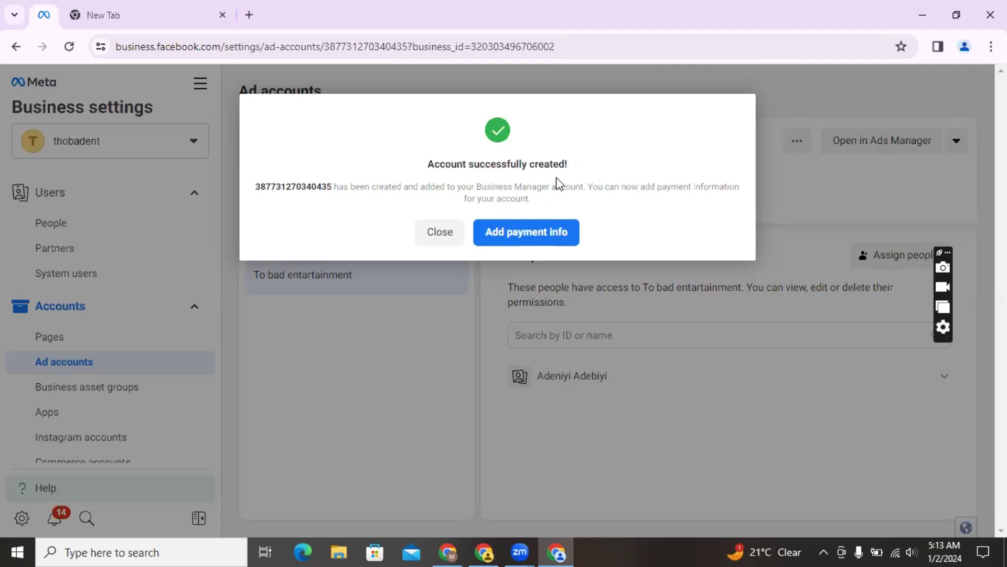
Step: Choose Add payment info from the Account successfully created dialog
{"action": "left_click", "coordinate": [513, 234]}
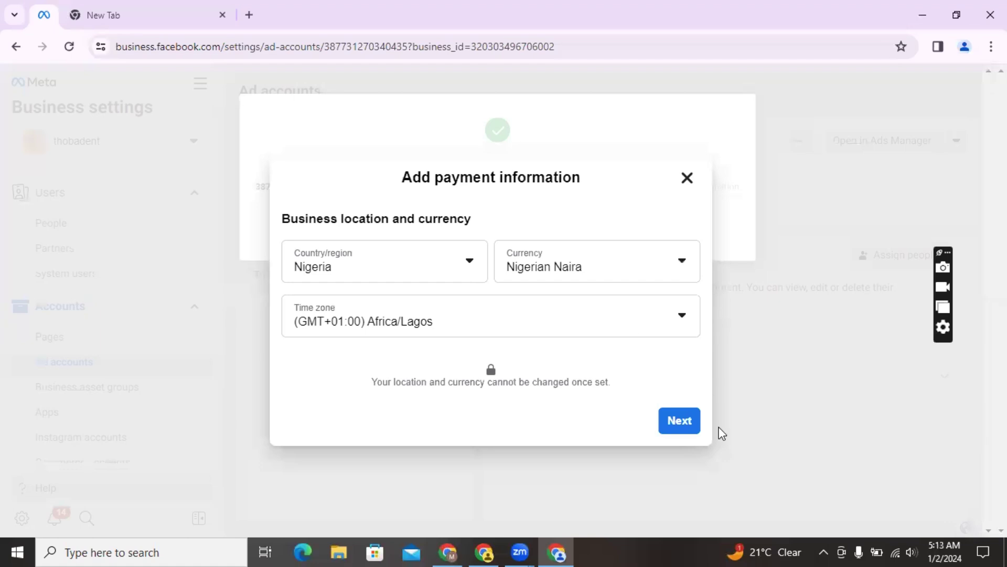
Step: Accept Nigeria and Naira, select Naira Payment with MasterCard/VISA, and reach tax information
{"action": "left_click", "coordinate": [682, 426]}
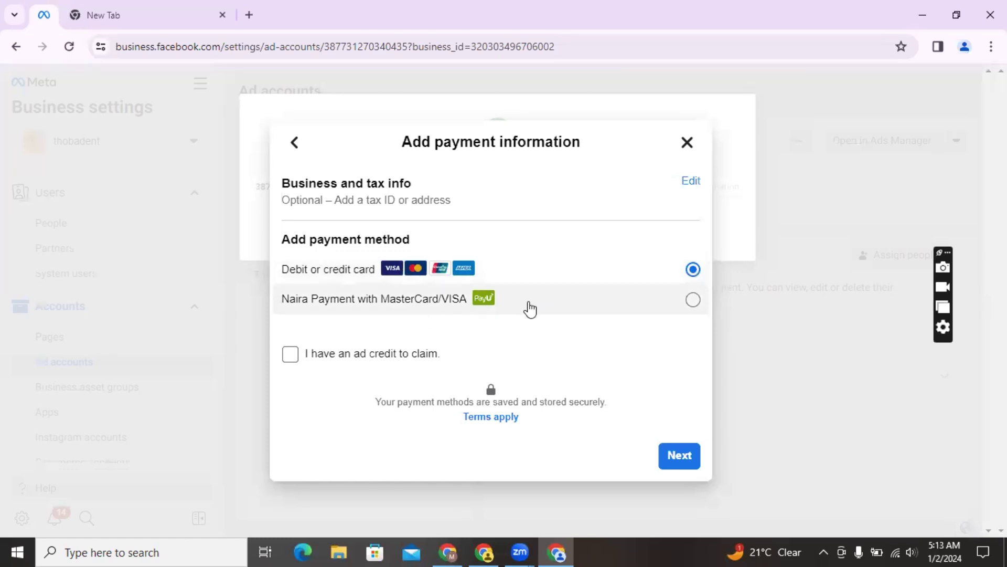
{"action": "left_click", "coordinate": [593, 308]}
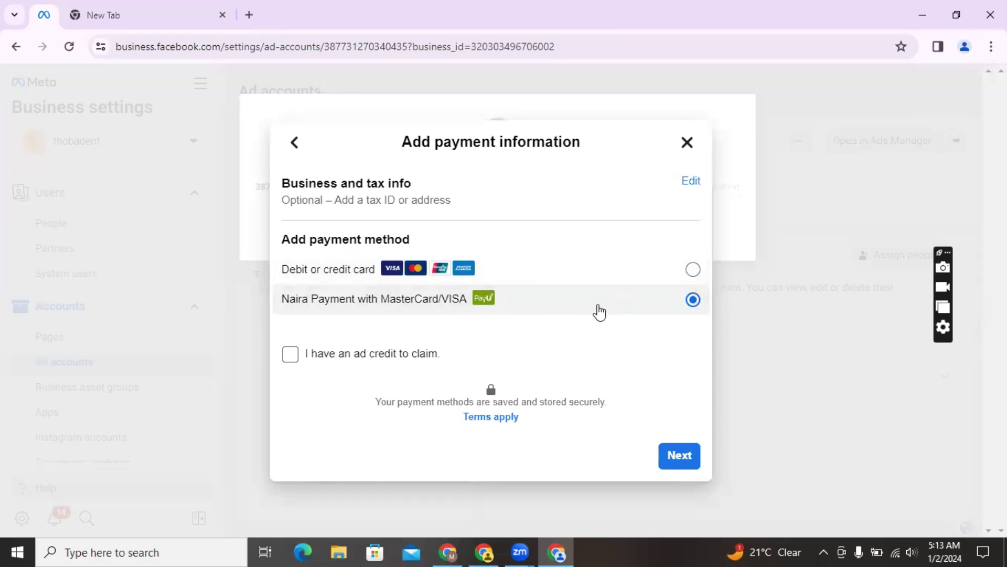
{"action": "left_click", "coordinate": [680, 456]}
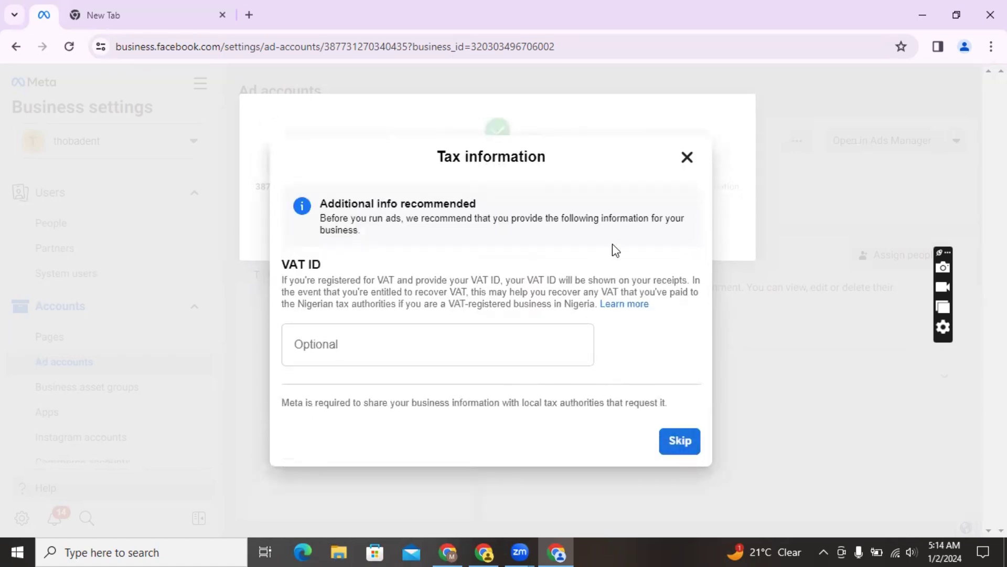
Step: Skip the VAT ID and enter ₦500 as the prepaid funds to add
{"action": "left_click", "coordinate": [674, 446]}
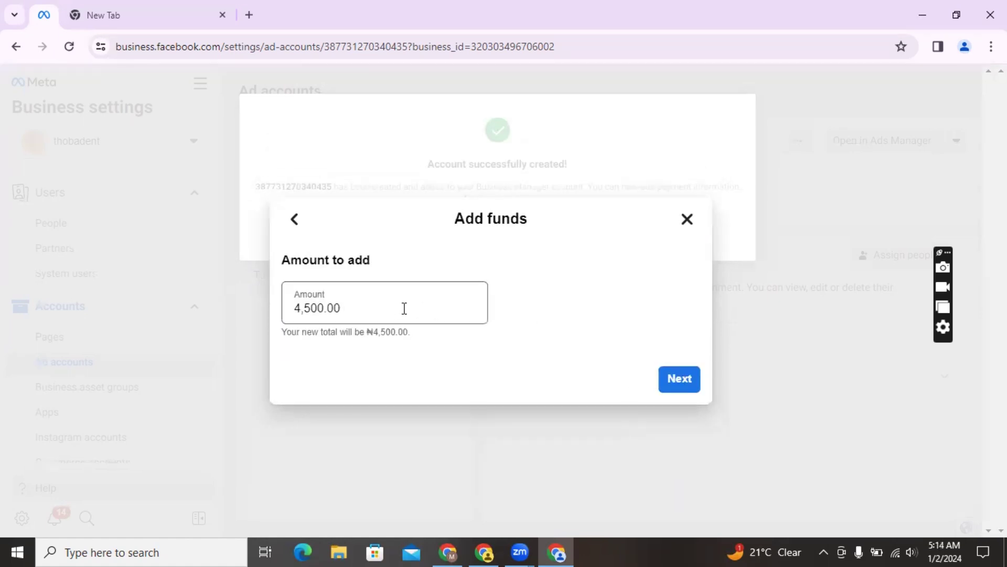
{"action": "double_click", "coordinate": [314, 308]}
{"action": "type", "text": "500"}
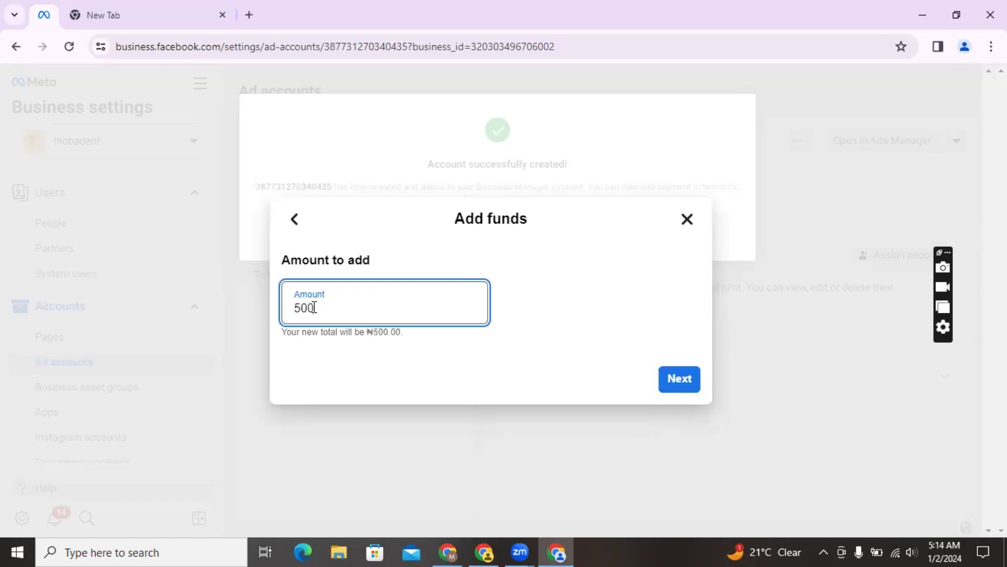
{"action": "left_click", "coordinate": [681, 389]}
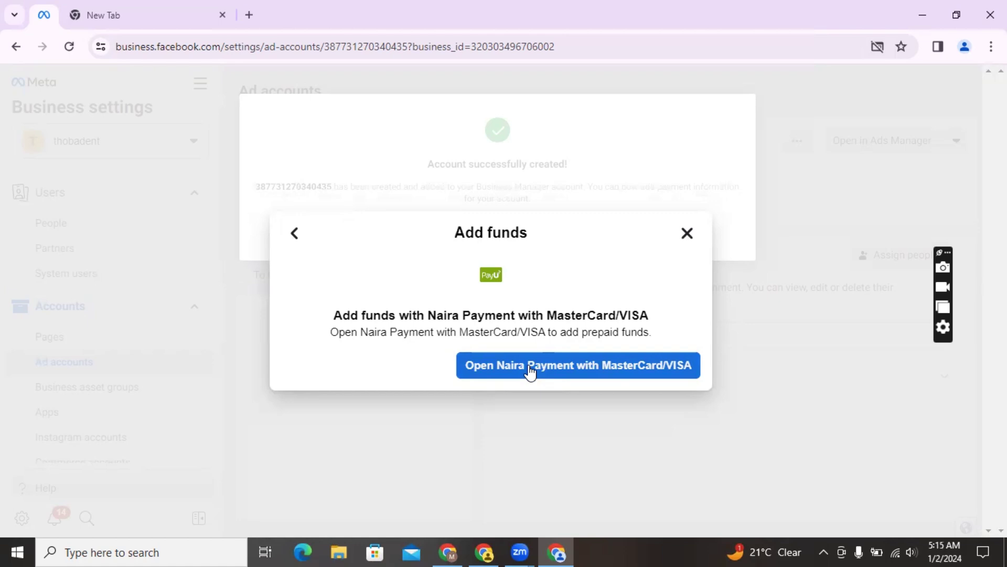
Step: Start the Naira MasterCard/VISA payment and continue to the PayU window showing NGN500.00 due
{"action": "left_click", "coordinate": [581, 370]}
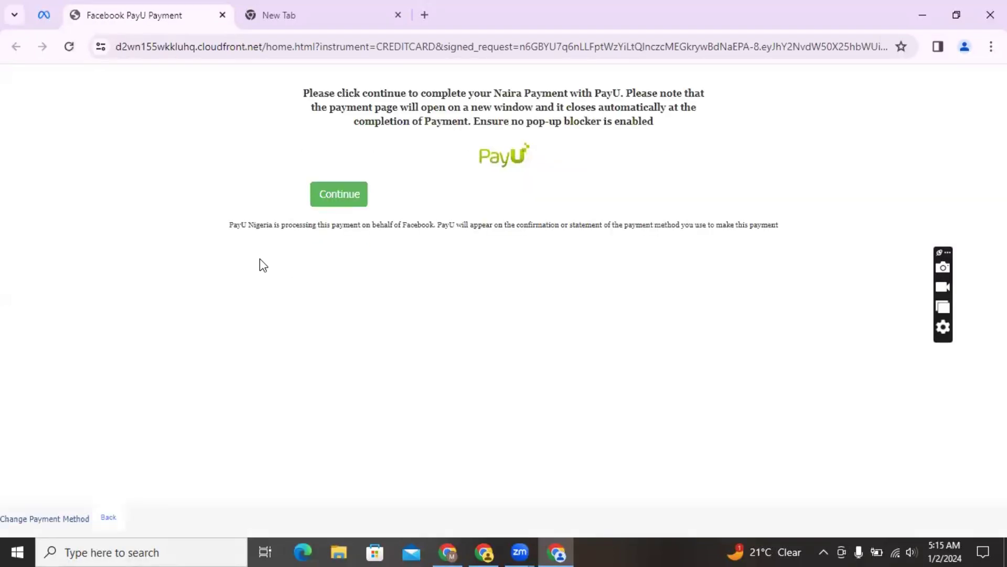
{"action": "left_click", "coordinate": [349, 194]}
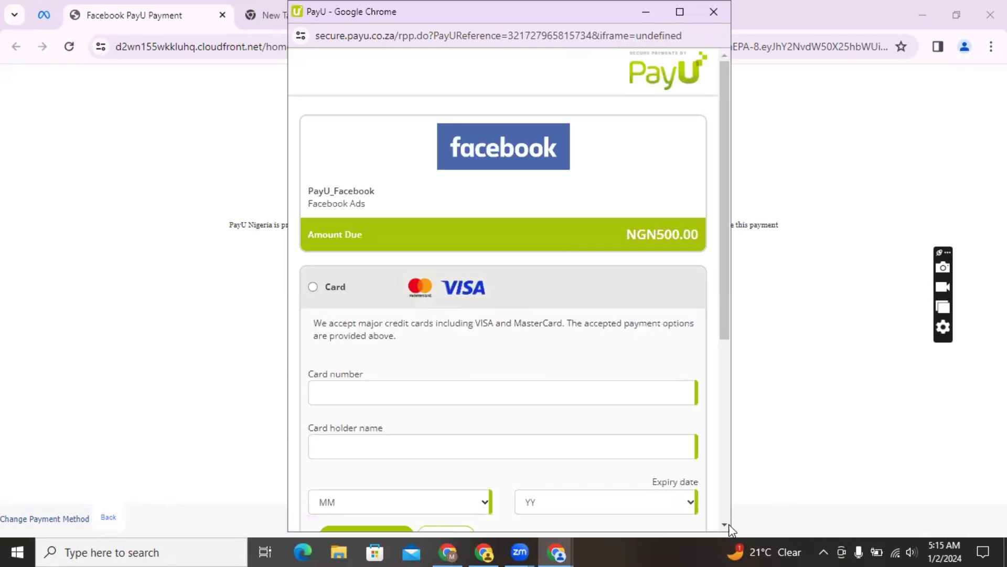
Step: Close the PayU card-details window without paying and return to the Business settings tab
{"action": "scroll", "coordinate": [725, 523], "scroll_direction": "down", "scroll_amount": 3}
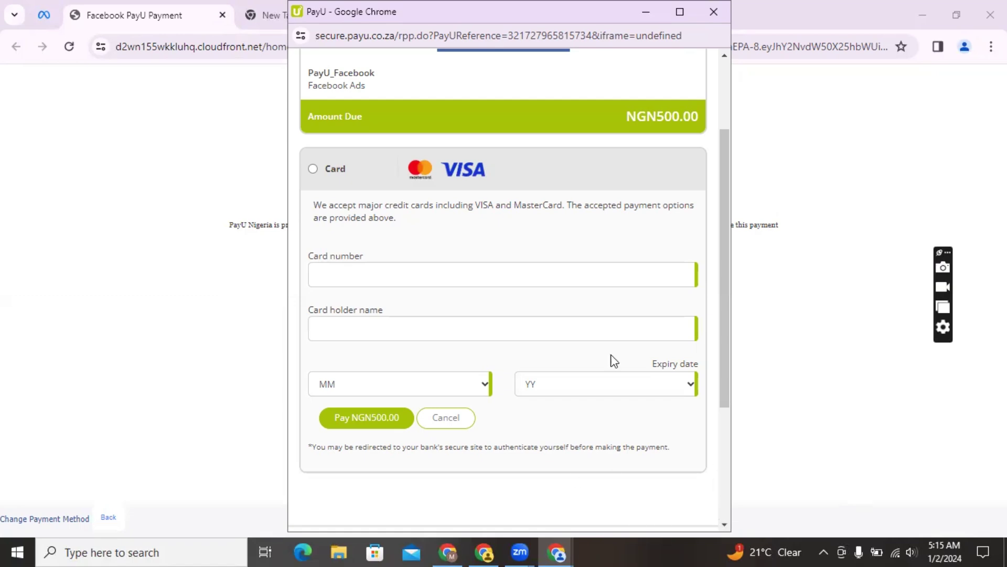
{"action": "left_click", "coordinate": [356, 280]}
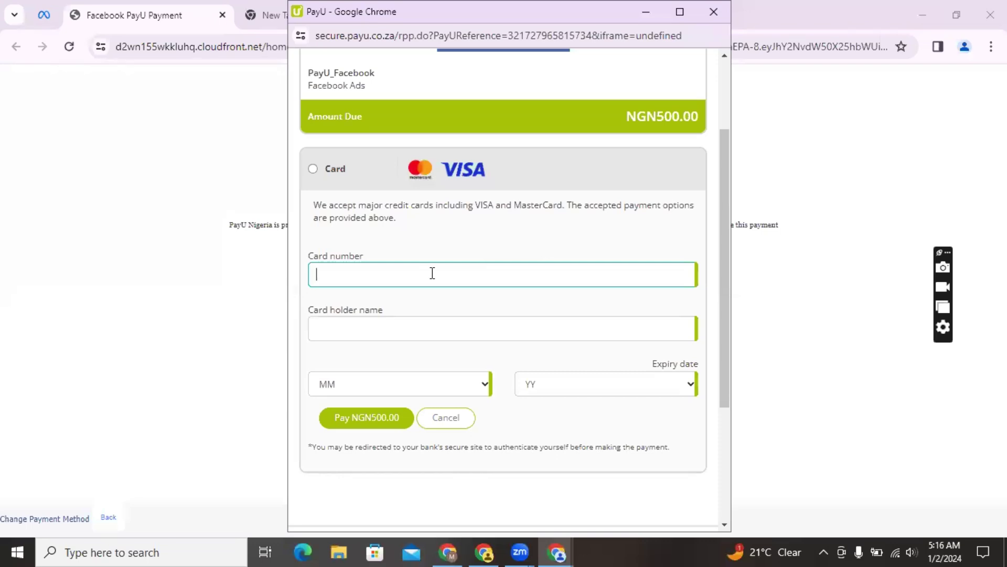
{"action": "left_click", "coordinate": [714, 12]}
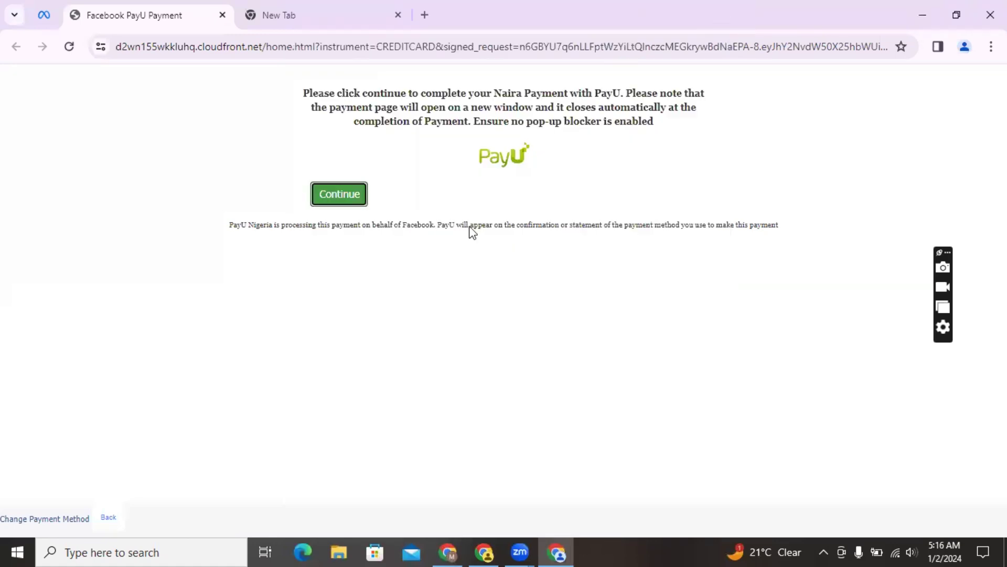
{"action": "left_click", "coordinate": [41, 19]}
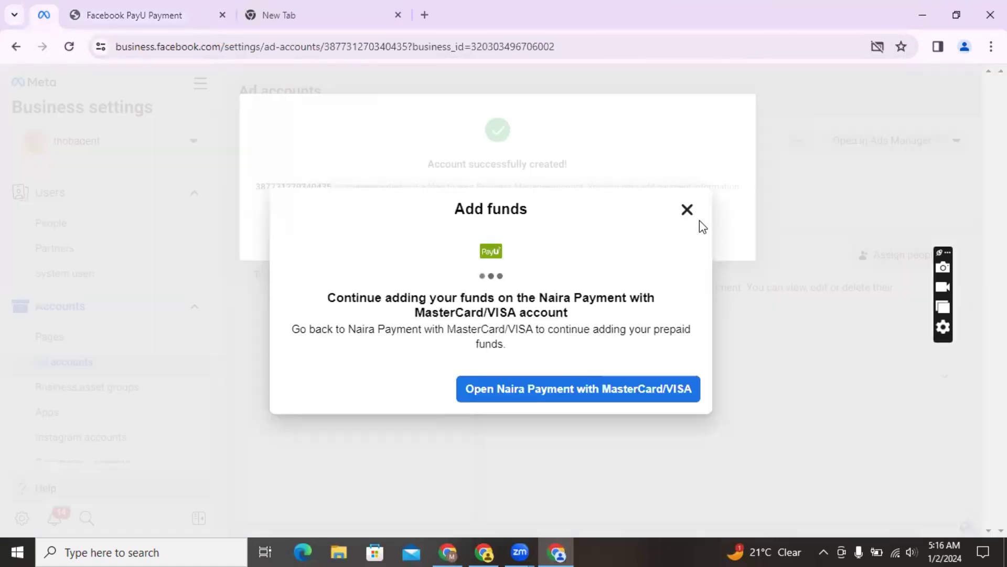
Step: Dismiss the Add funds dialog and open the To bad entertainment ad account in Ads Manager
{"action": "left_click", "coordinate": [688, 209]}
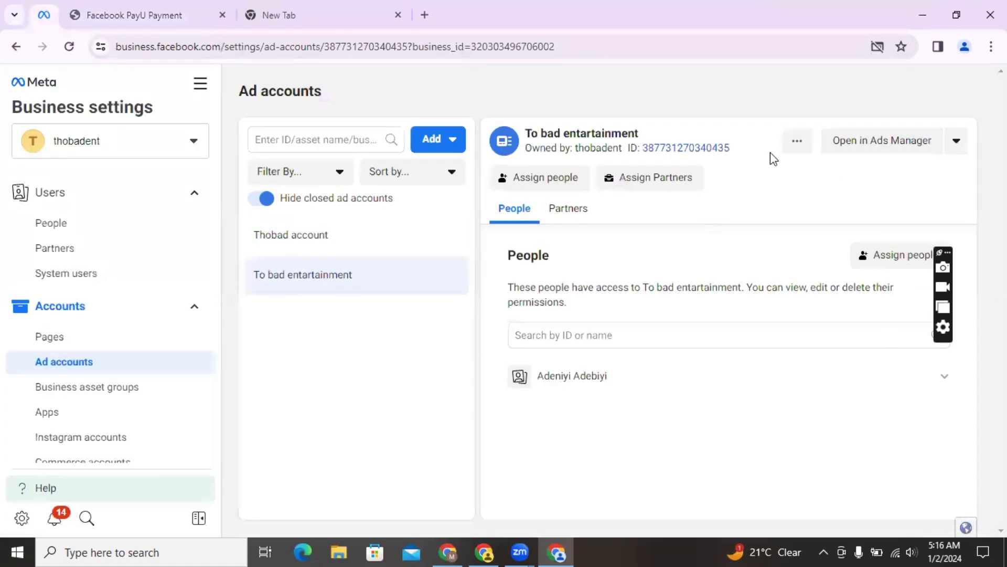
{"action": "left_click", "coordinate": [854, 147]}
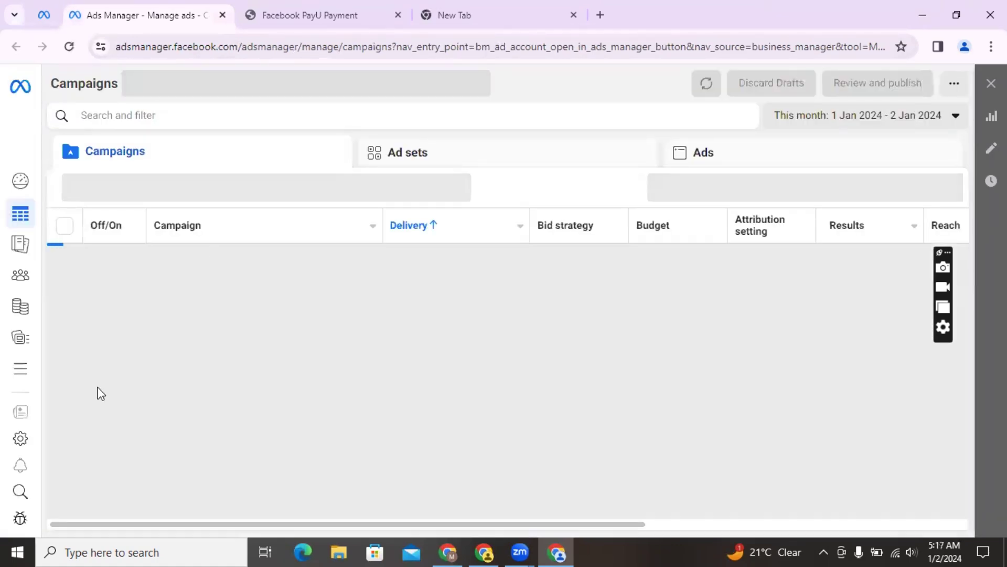
Step: Go to Billing & payments for the To bad entertainment account from the left sidebar
{"action": "mouse_move", "coordinate": [20, 378]}
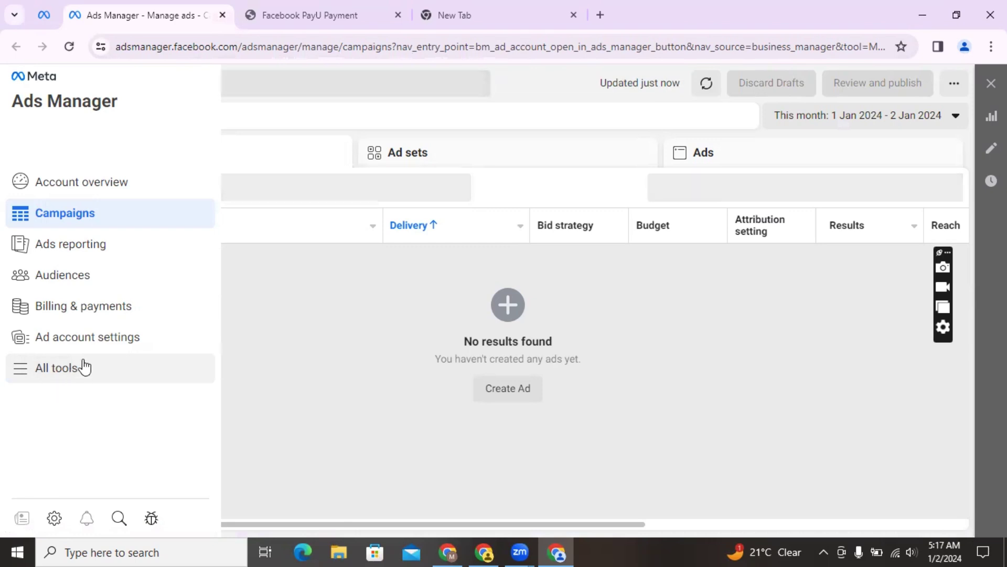
{"action": "left_click", "coordinate": [71, 315]}
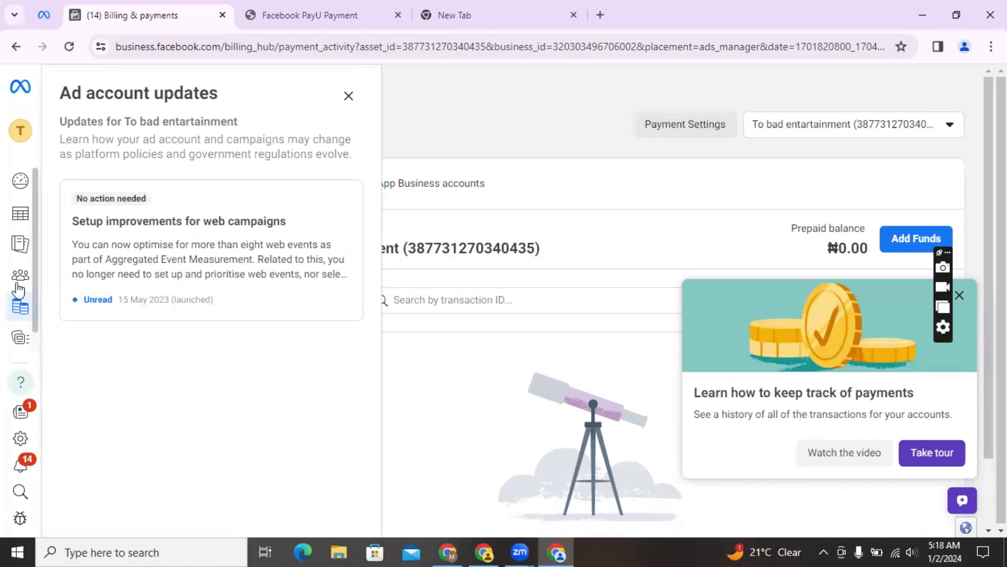
{"action": "mouse_move", "coordinate": [19, 294]}
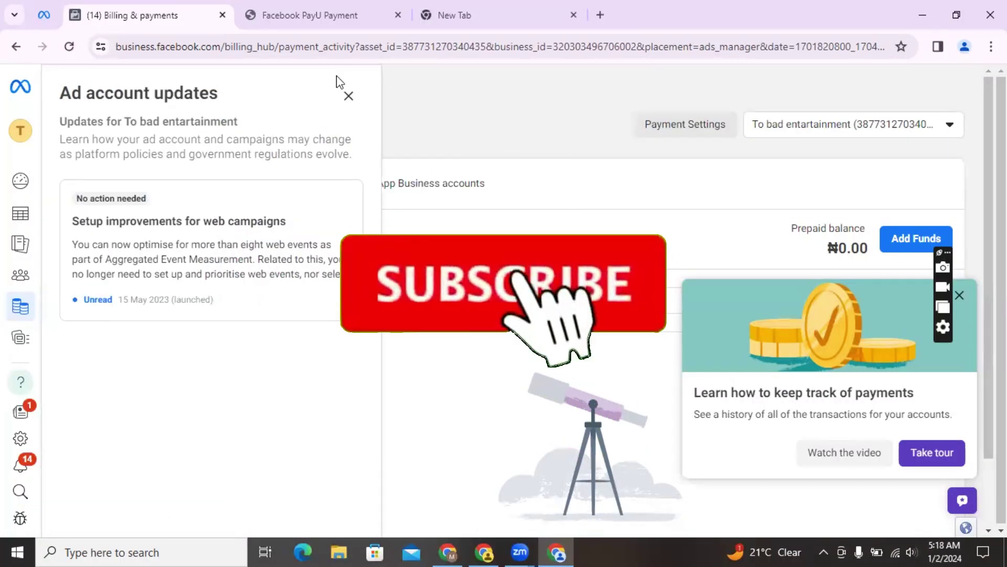
Step: Close the Ad account updates panel to reveal the ₦0.00 prepaid balance
{"action": "left_click", "coordinate": [348, 97]}
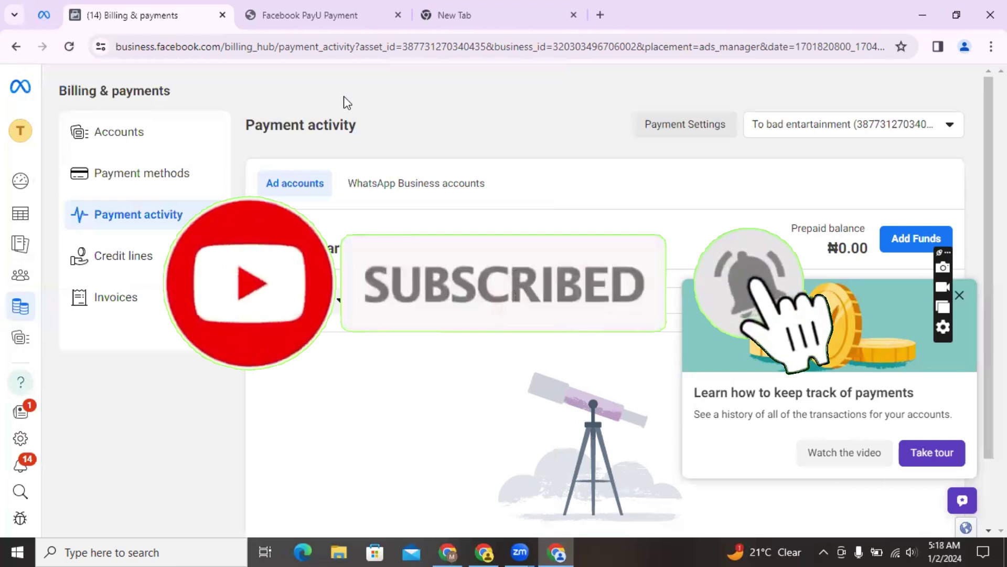